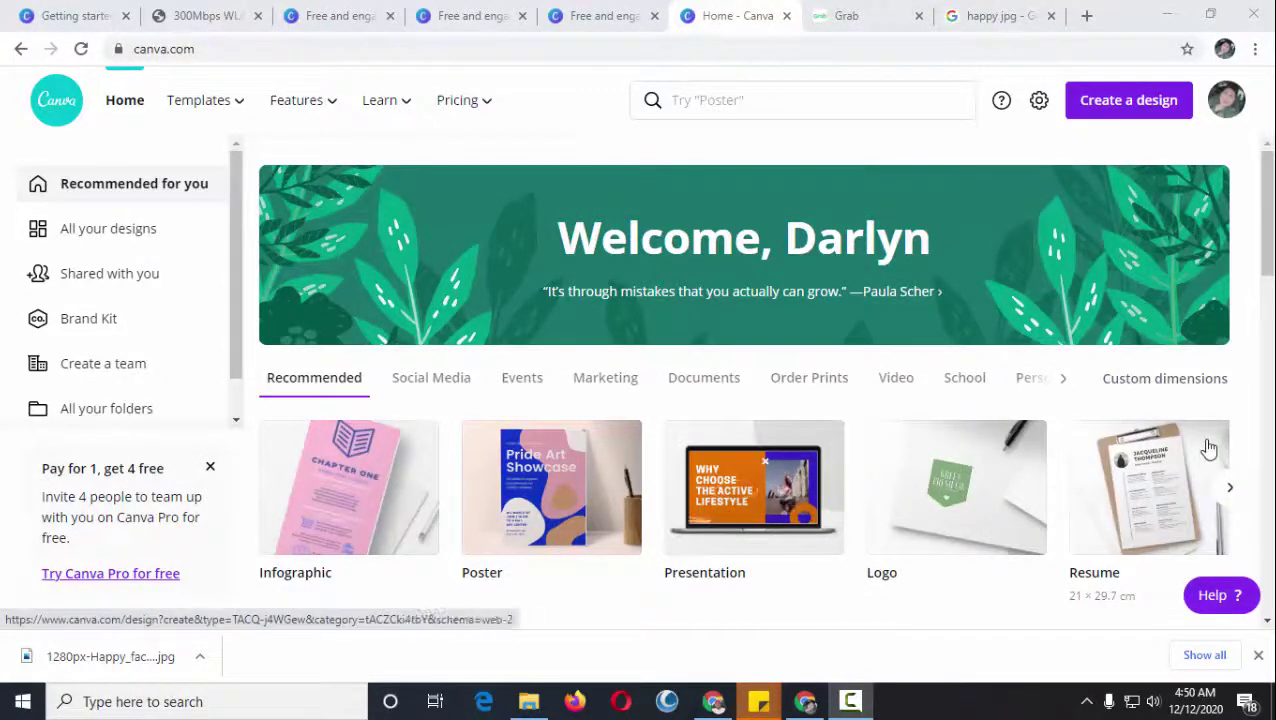
Go to Canva's templates gallery and show only the Presentation templates.
scroll(818, 417, "down", 2)
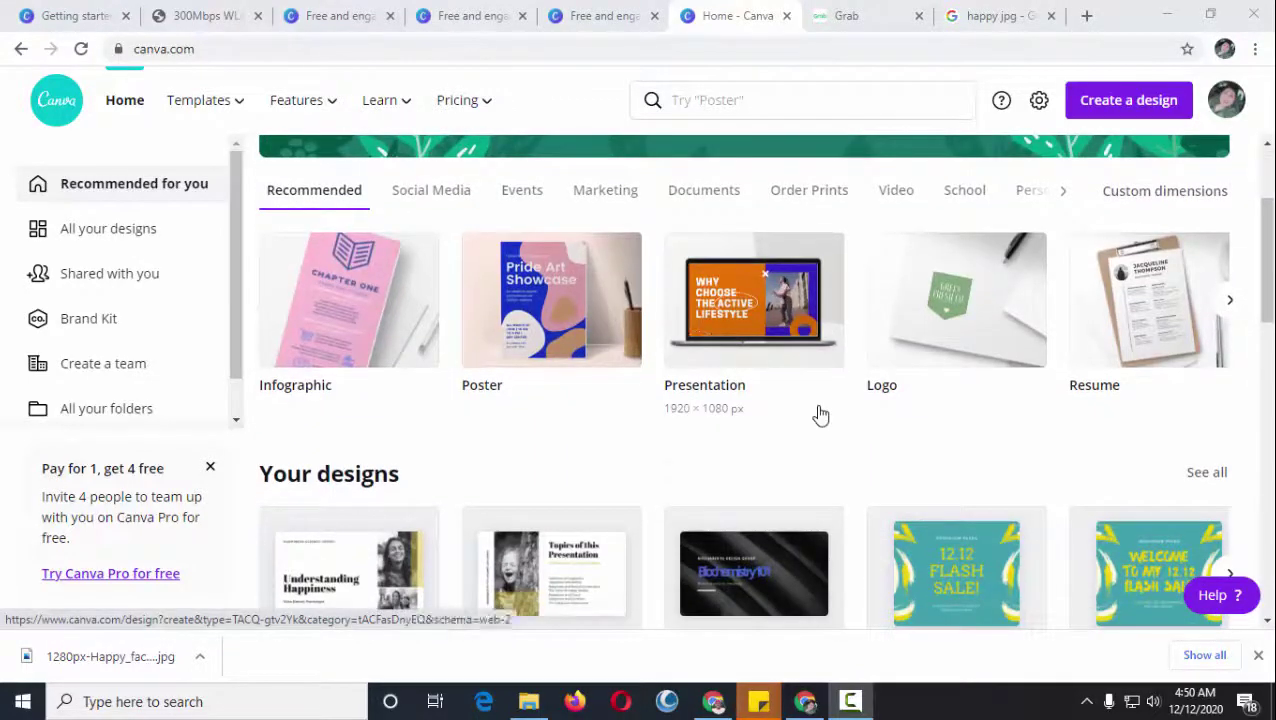
scroll(818, 414, "up", 2)
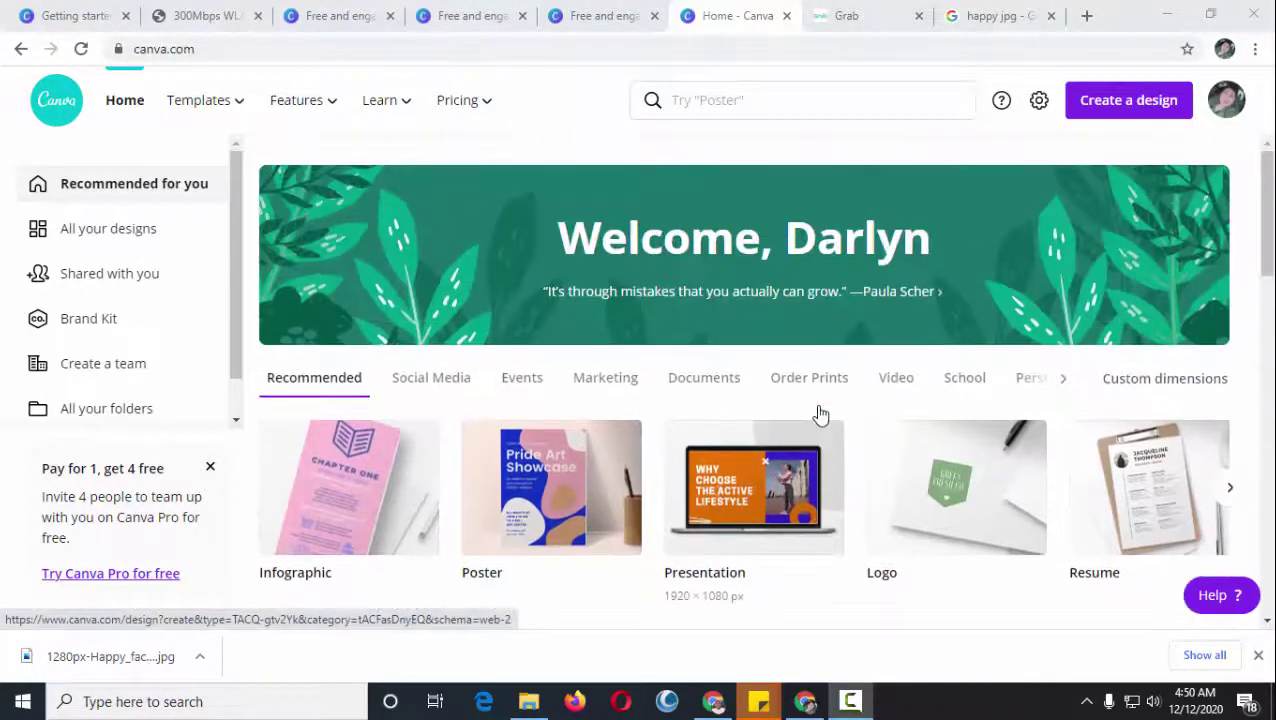
scroll(765, 395, "down", 3)
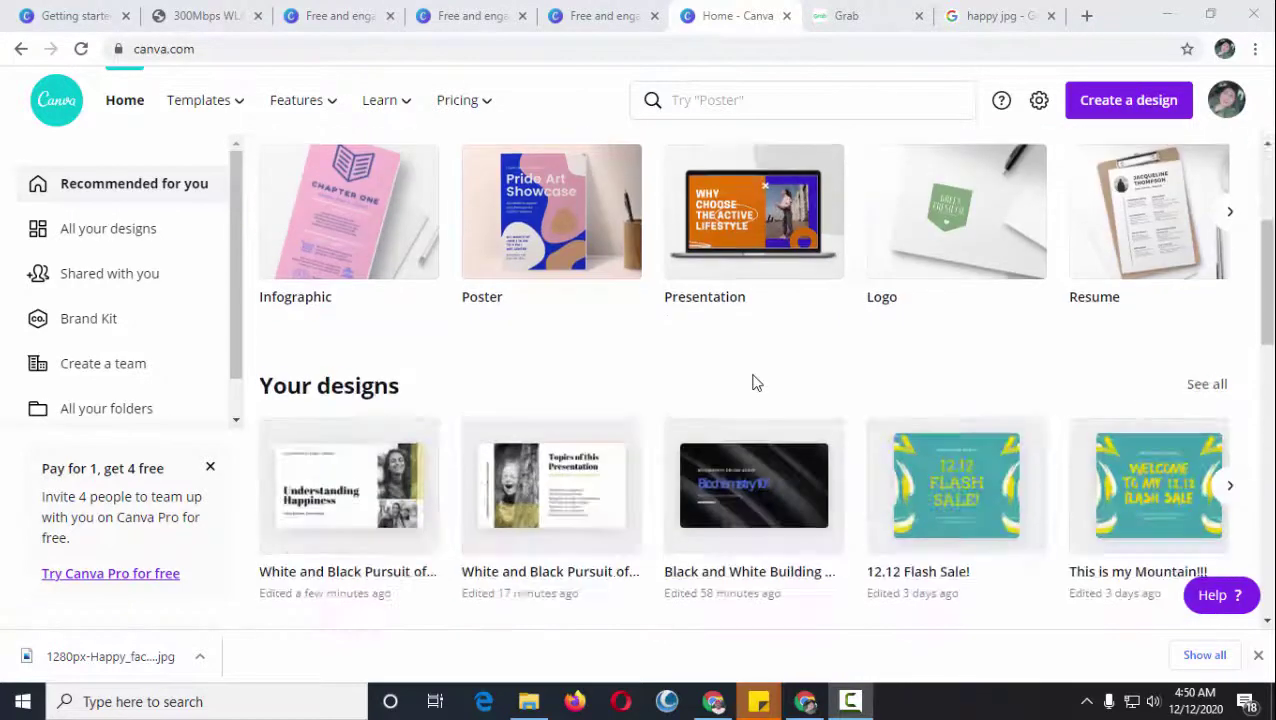
scroll(755, 385, "up", 3)
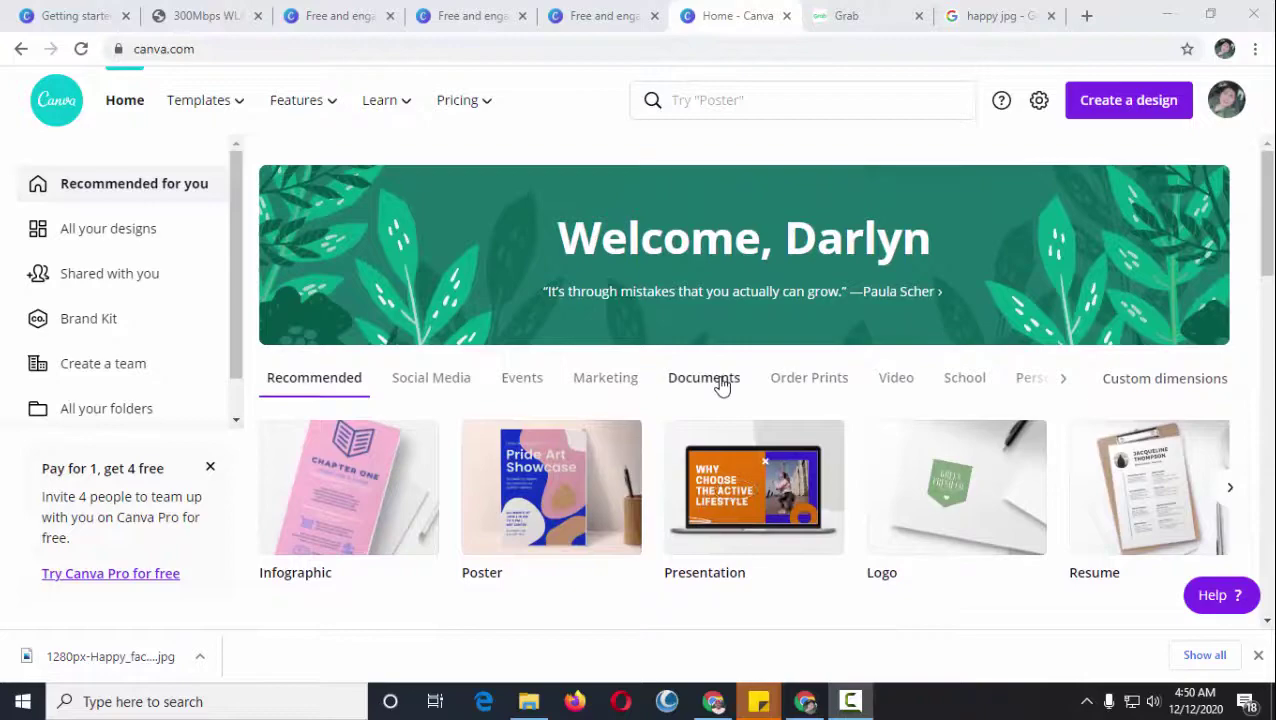
scroll(722, 387, "down", 2)
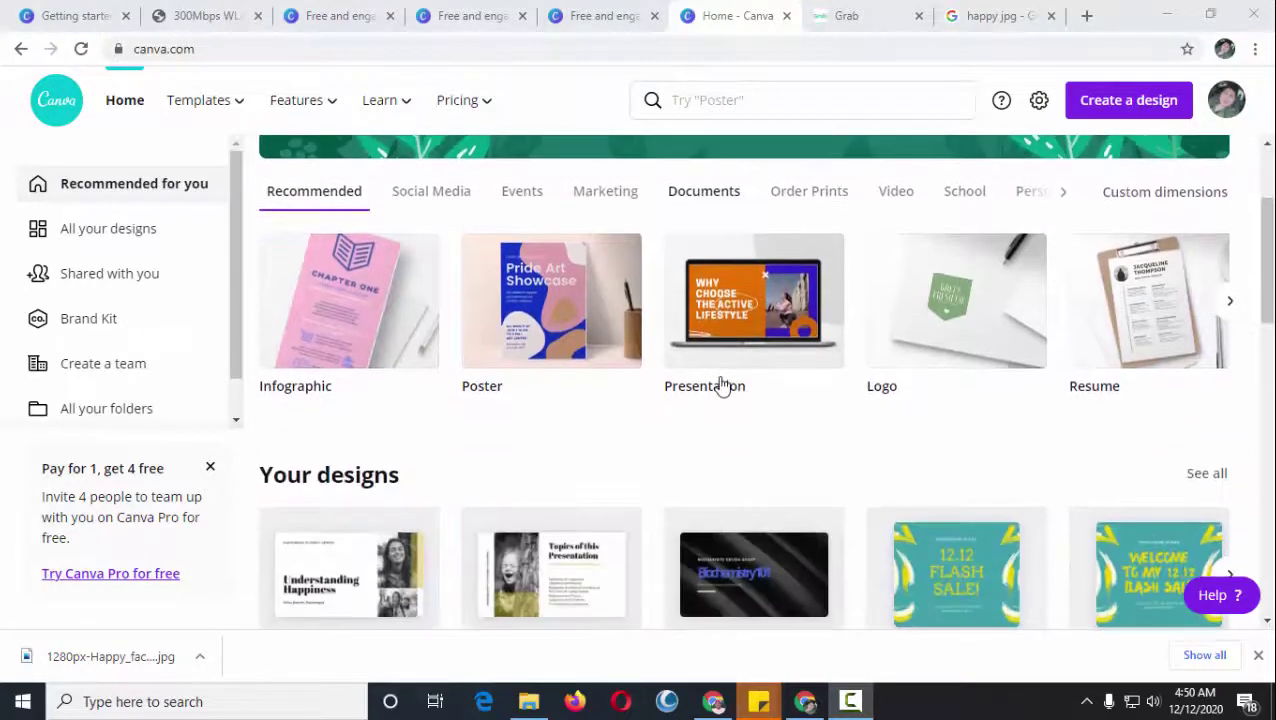
scroll(722, 387, "up", 2)
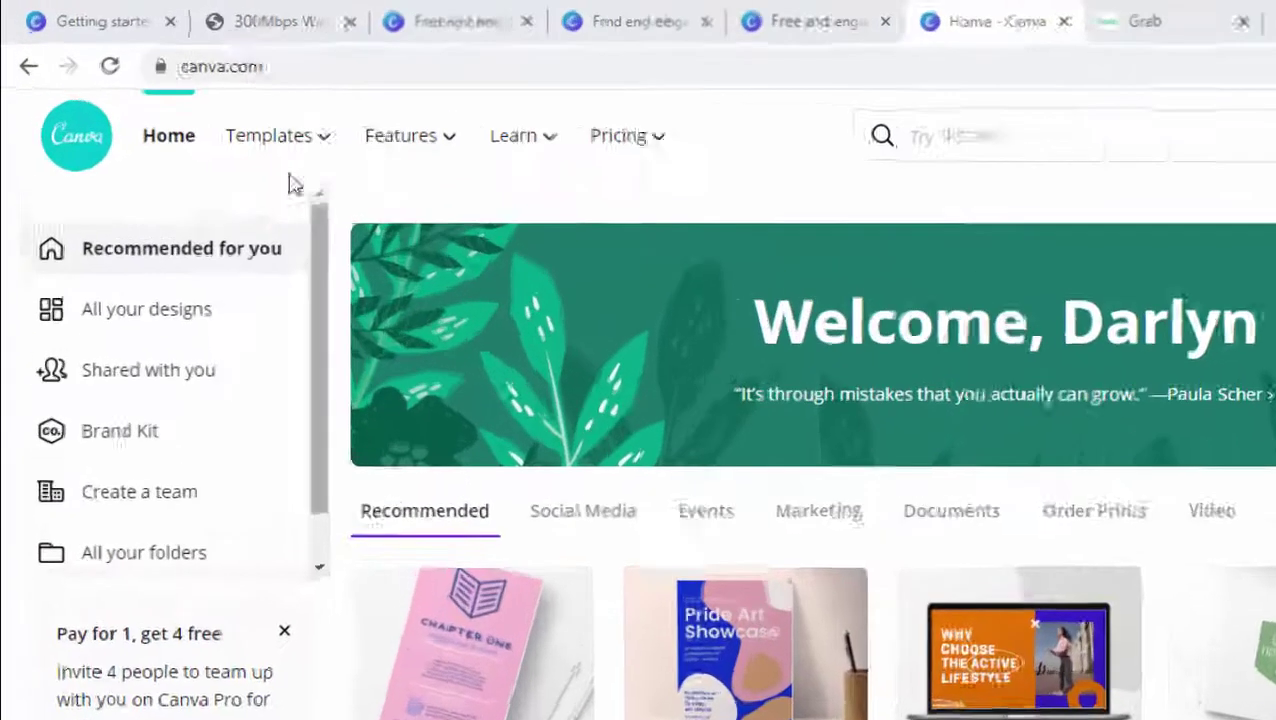
mouse_move(221, 107)
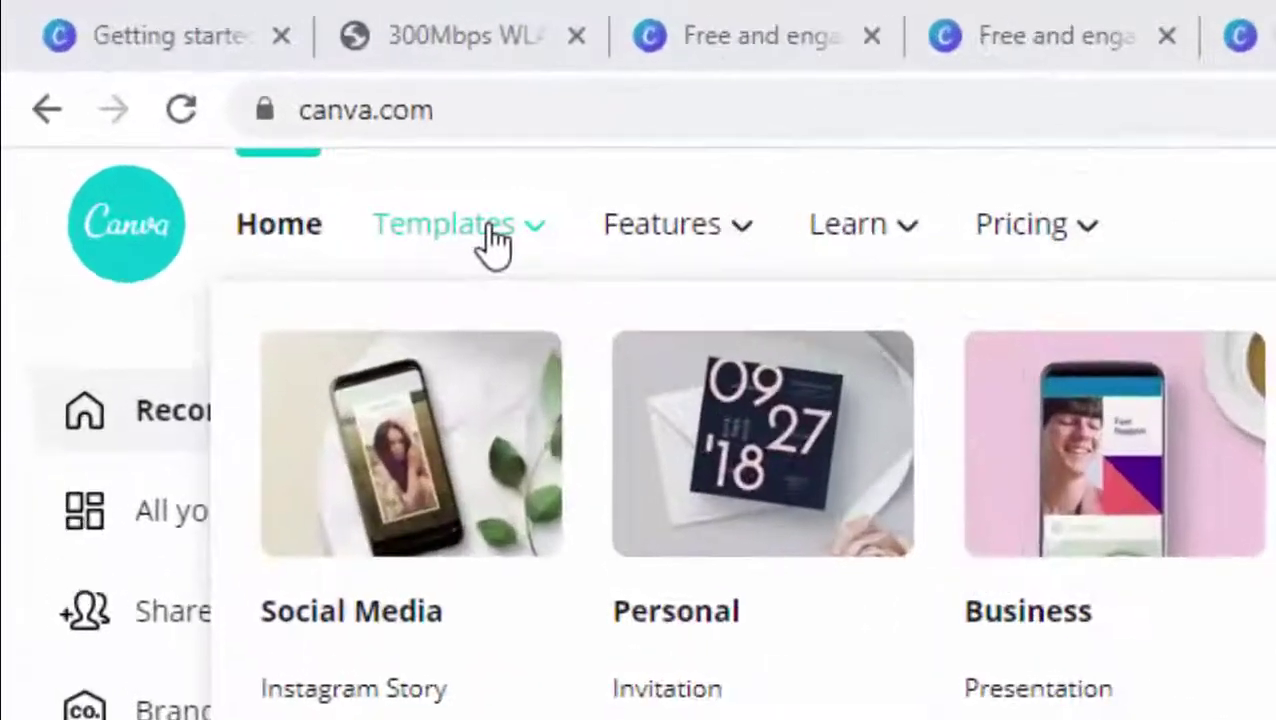
left_click(492, 238)
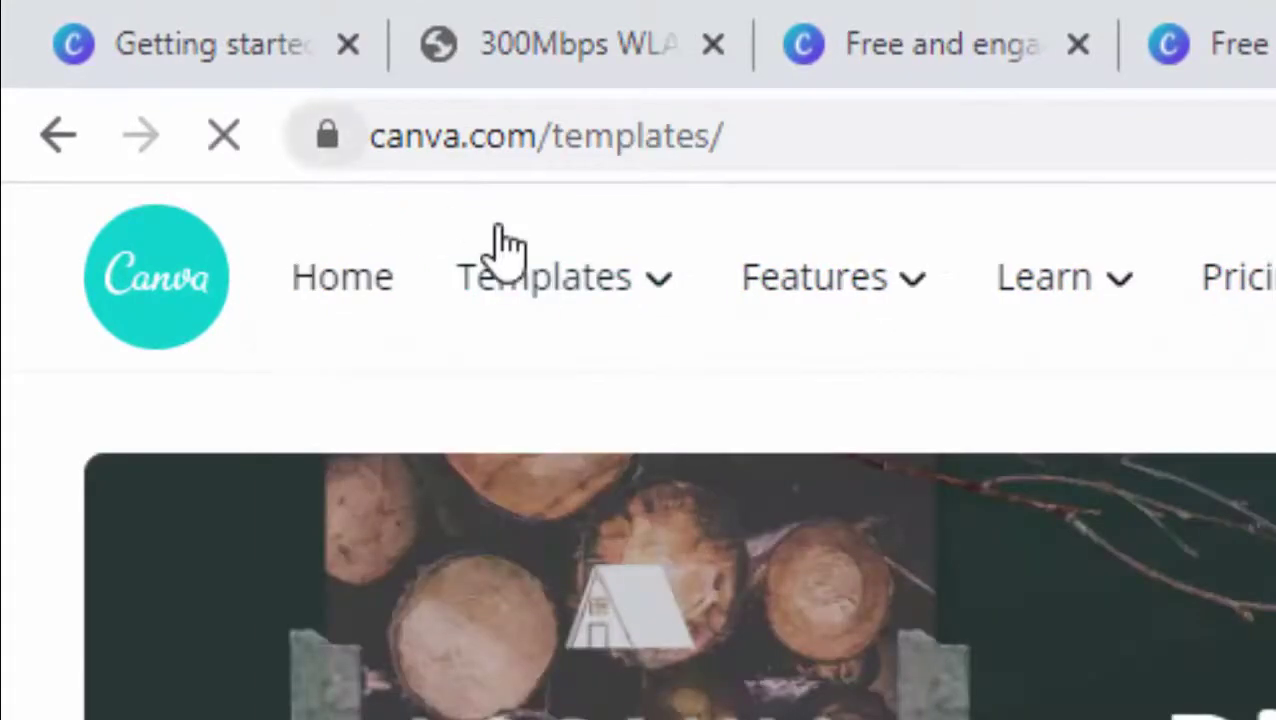
mouse_move(530, 275)
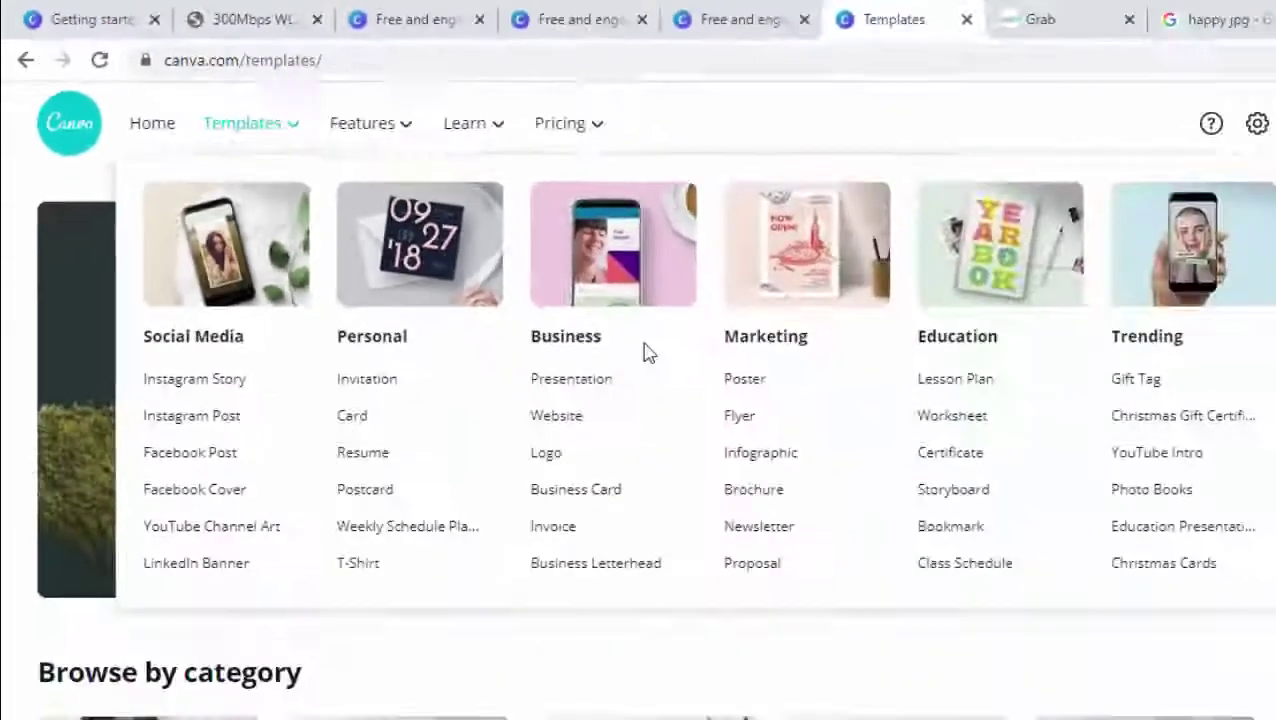
left_click(603, 390)
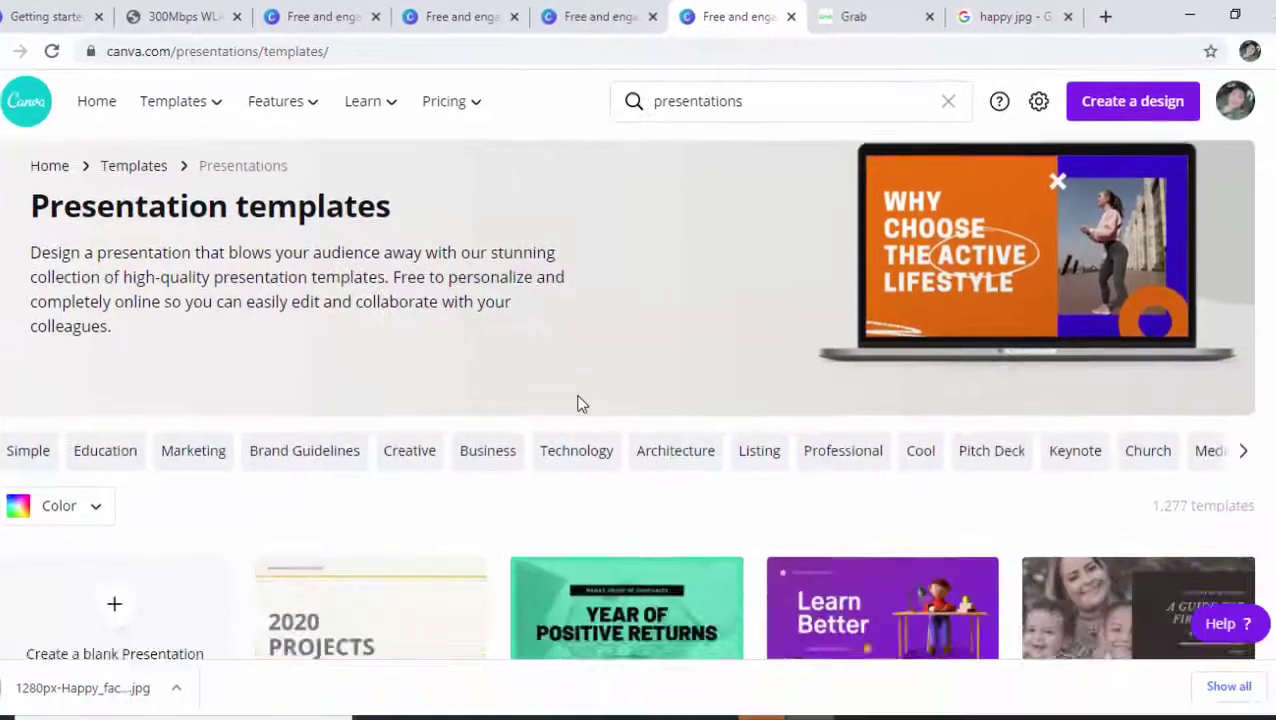
Preview the Understanding Happiness (White and Black Pursuit of Happiness) presentation template.
scroll(579, 405, "down", 5)
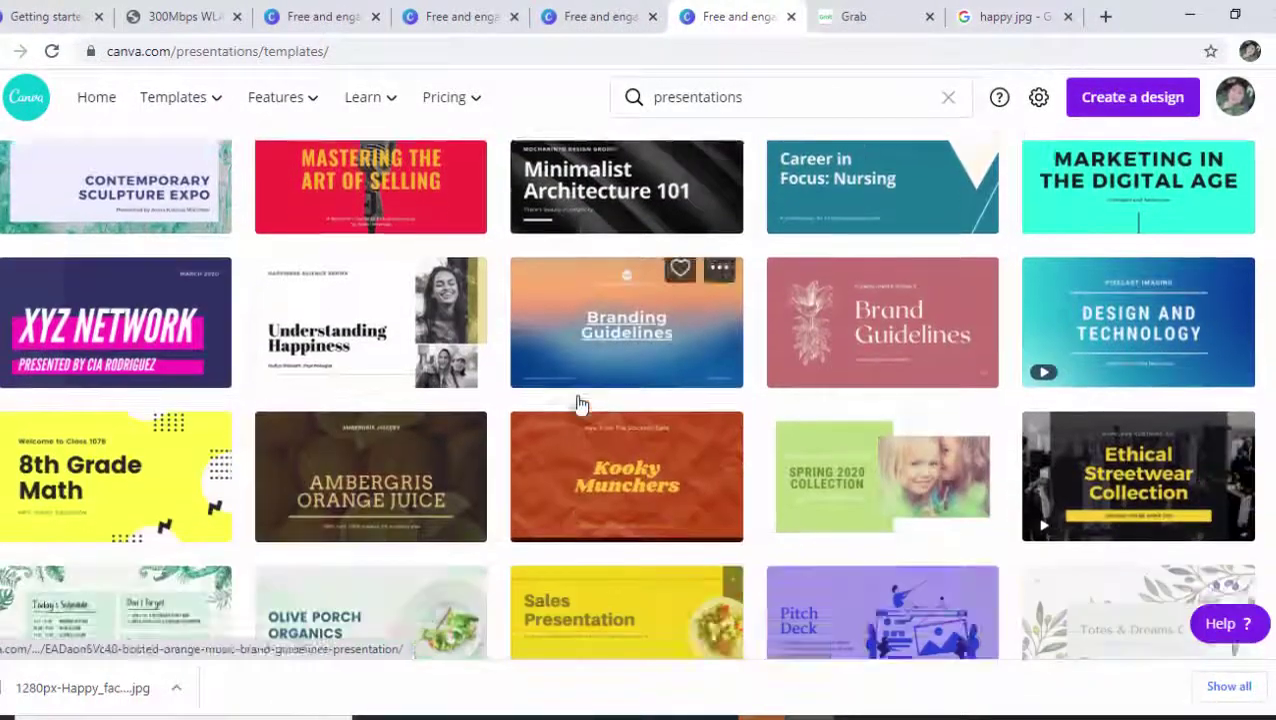
scroll(579, 405, "down", 2)
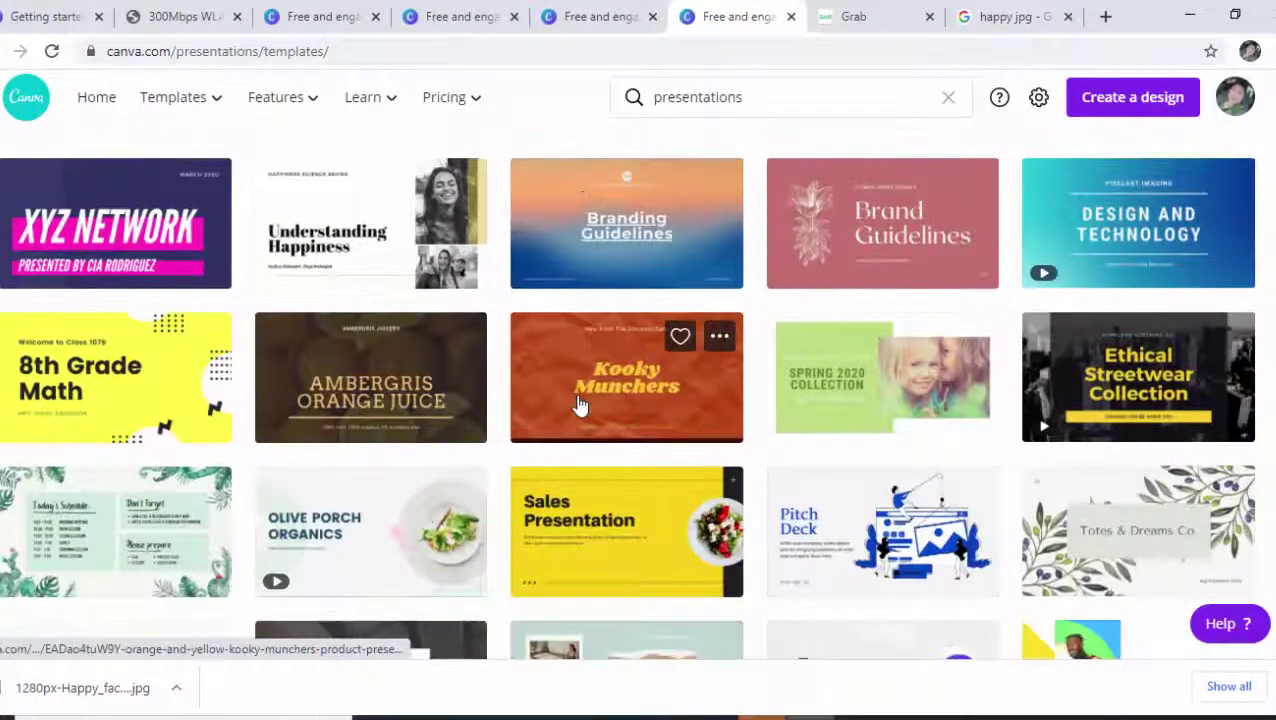
scroll(580, 405, "up", 2)
left_click(385, 331)
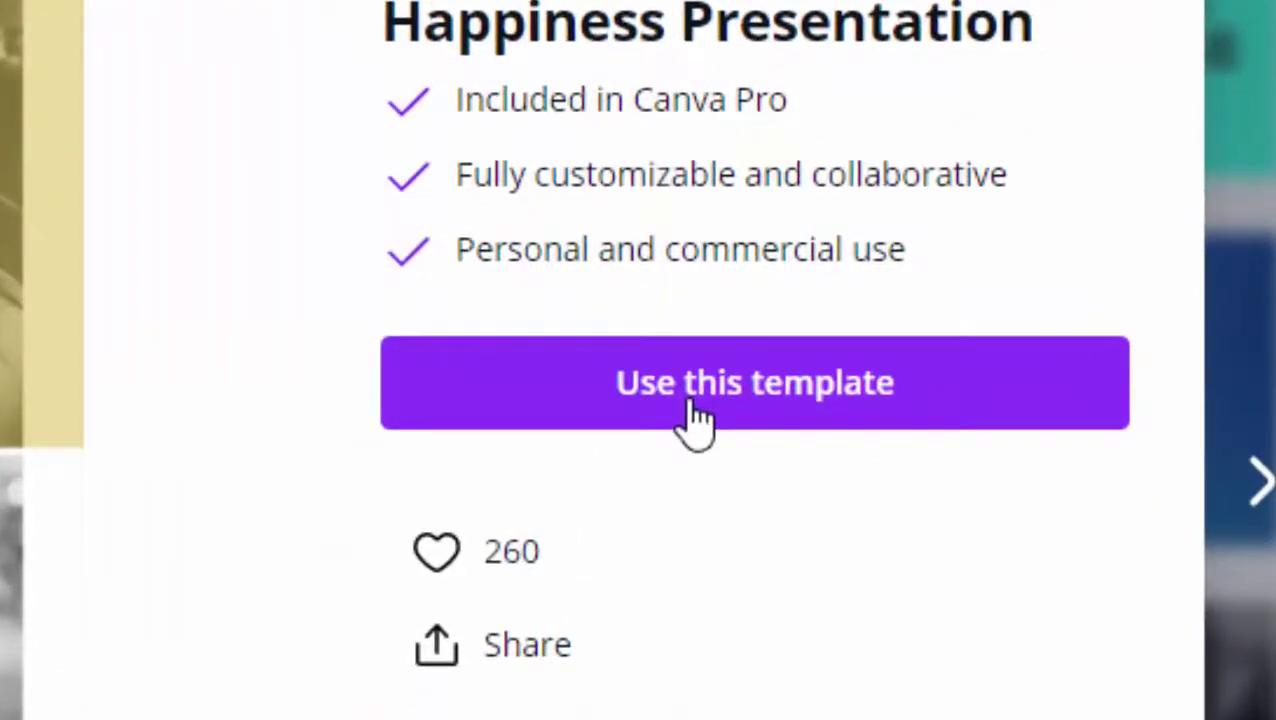
Use the template as a new design and select the Understanding Happiness title on Page 1.
left_click(906, 354)
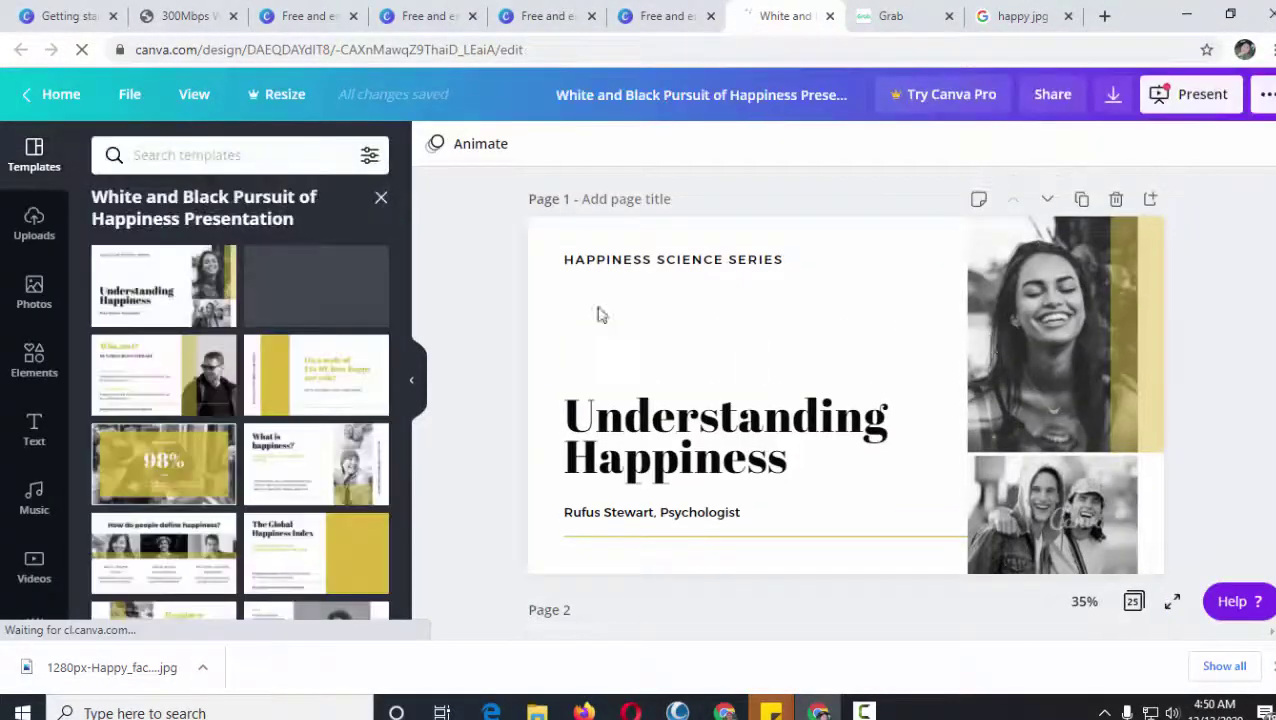
scroll(677, 384, "down", 3)
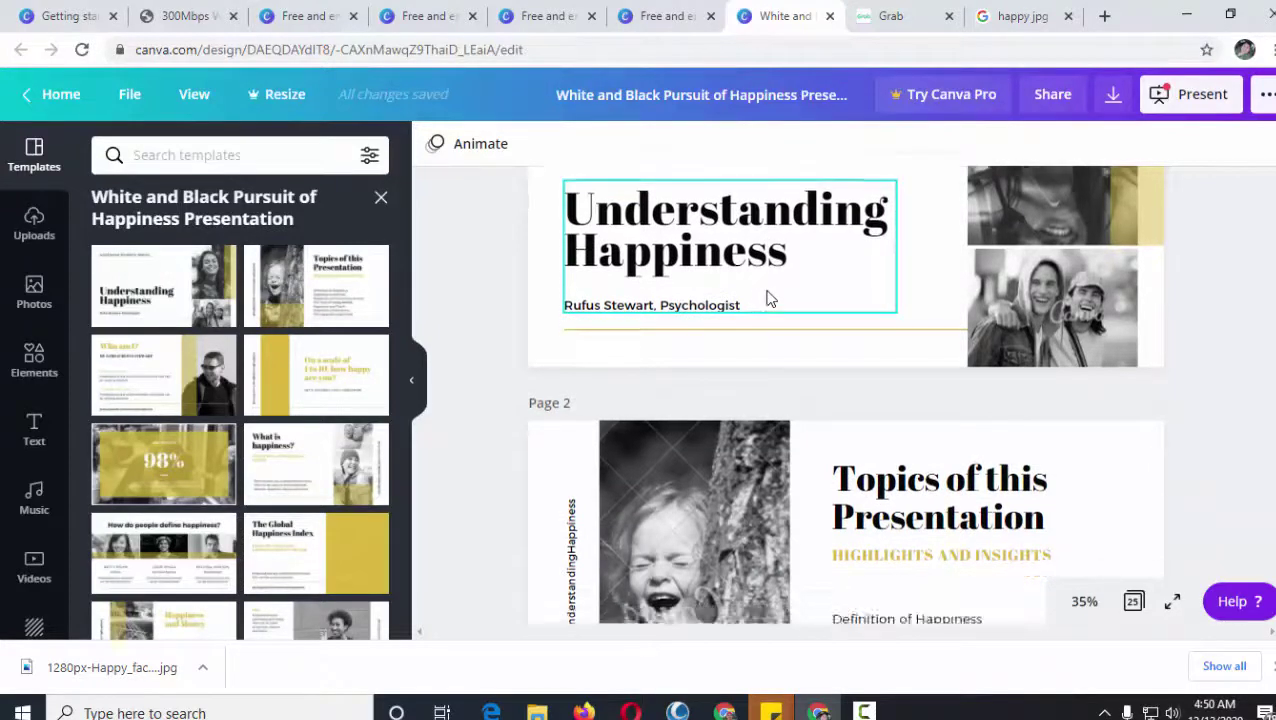
left_click(766, 296)
scroll(750, 342, "up", 2)
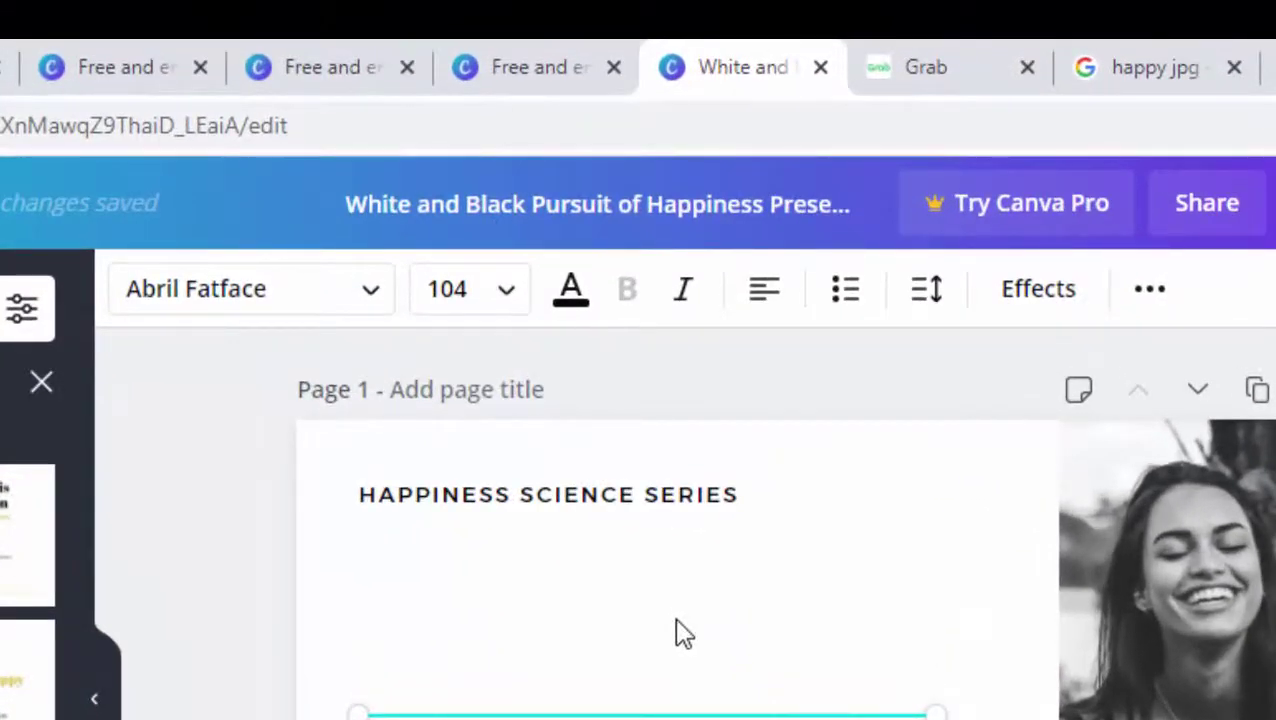
scroll(1110, 650, "down", 5)
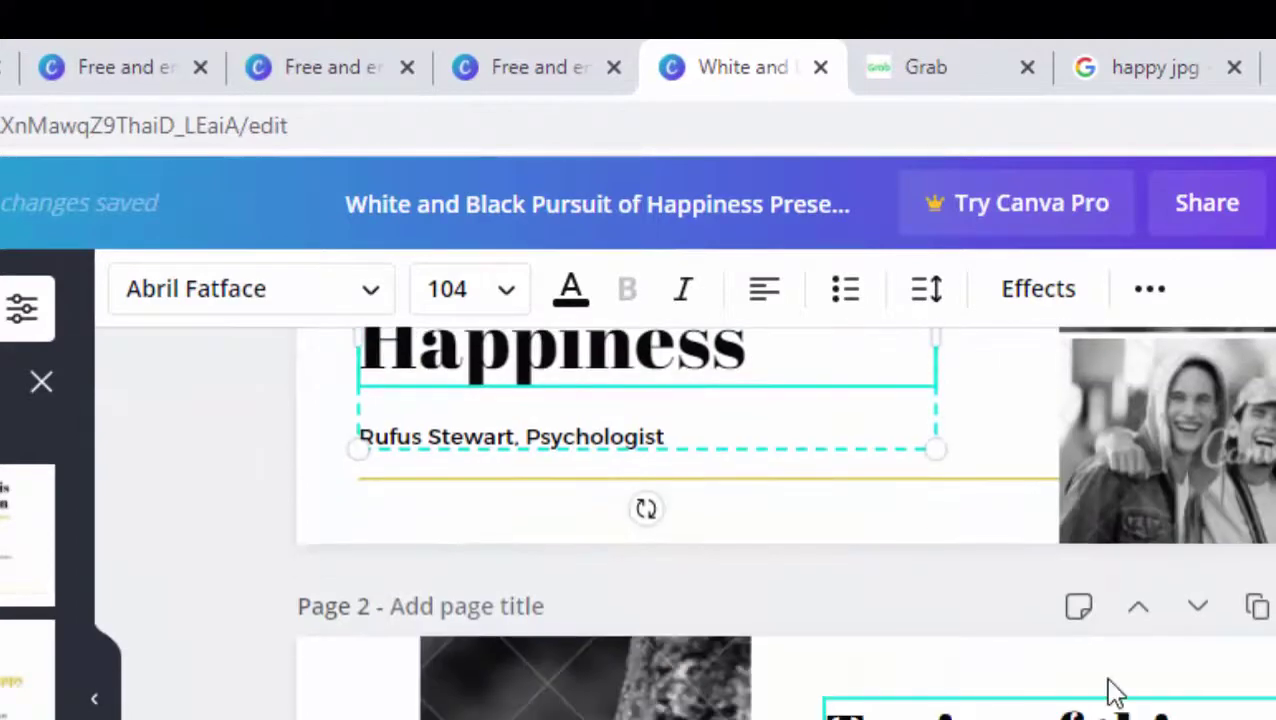
scroll(1112, 690, "down", 3)
scroll(1112, 685, "up", 8)
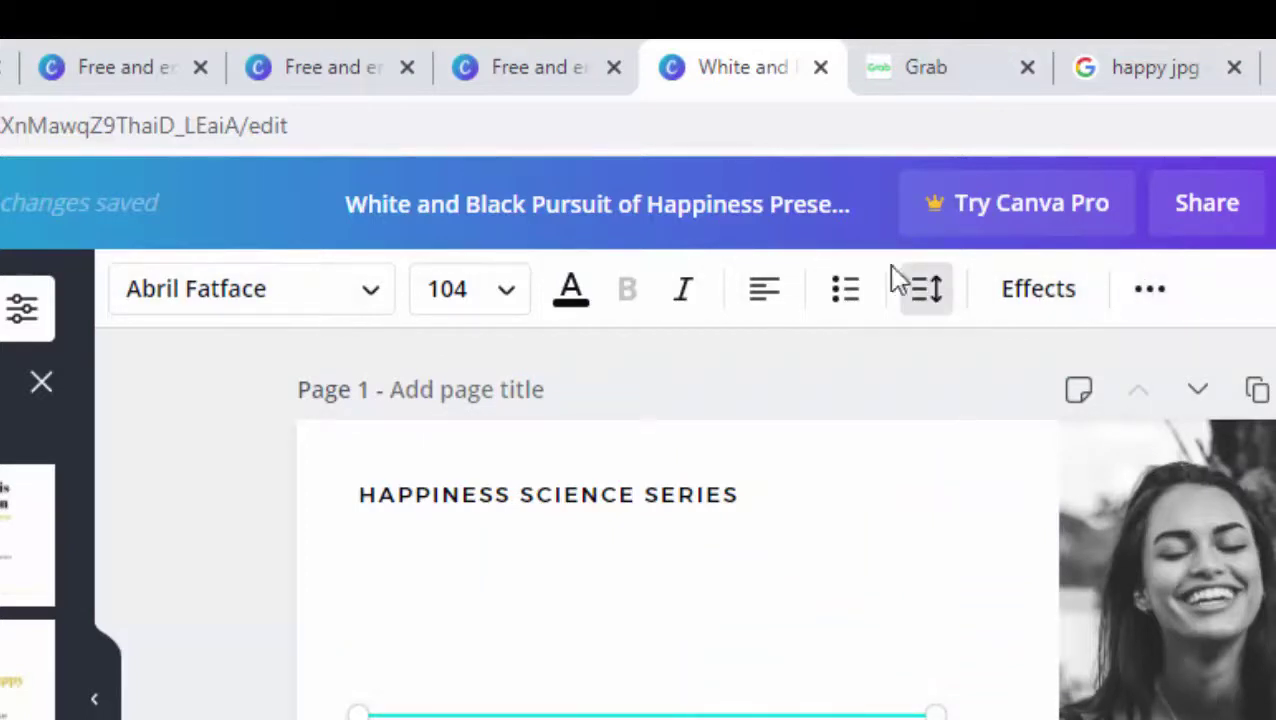
Check the extra text formatting options, then select all the 'Understanding Happiness' title text.
left_click(1158, 292)
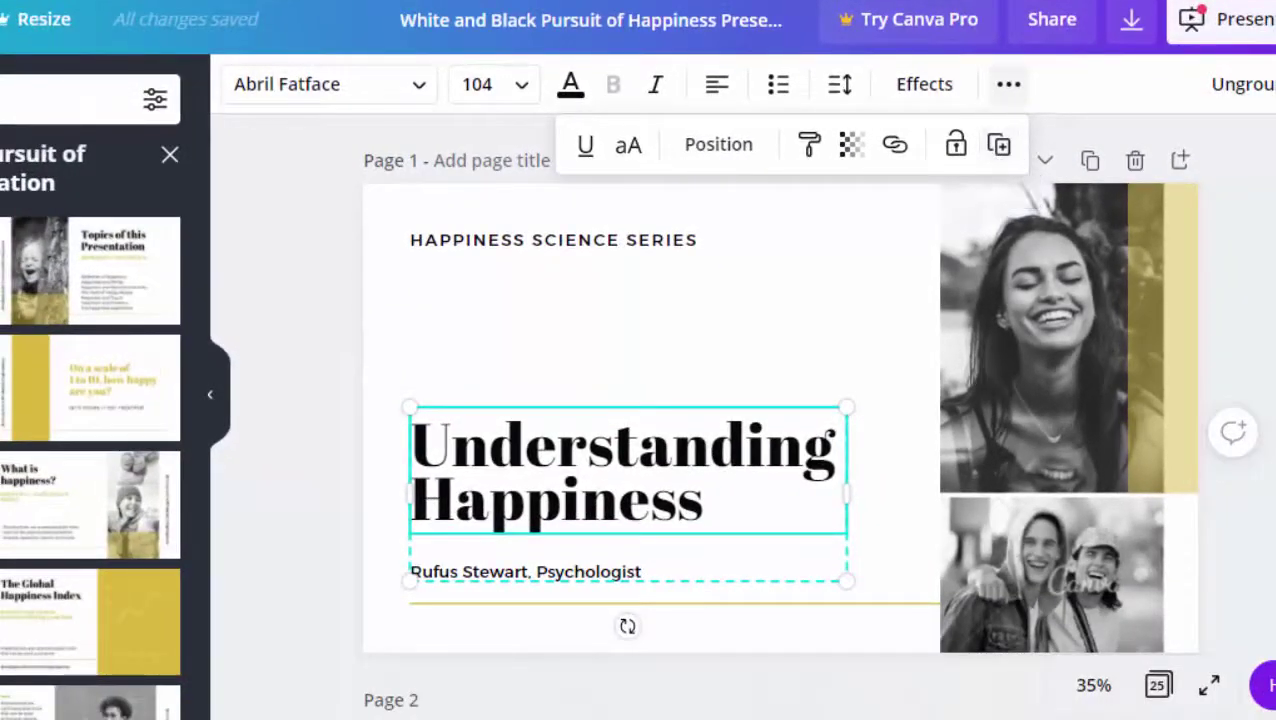
key("Escape")
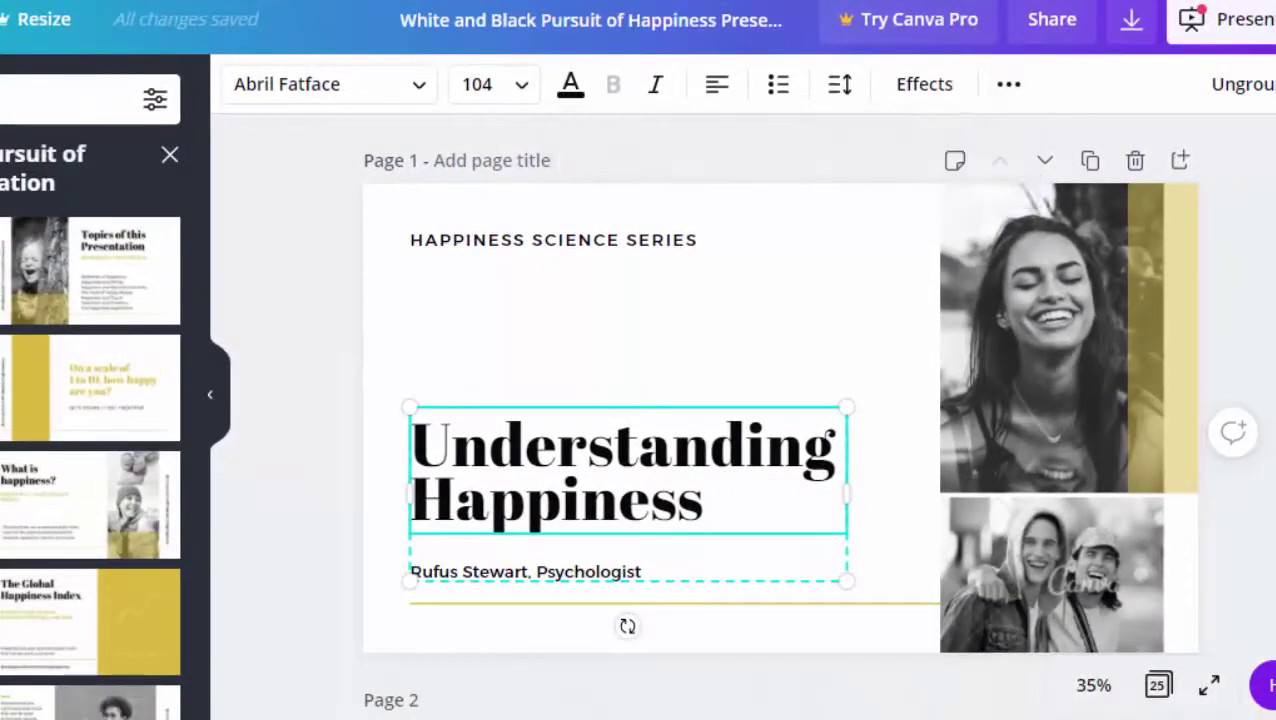
key("Escape")
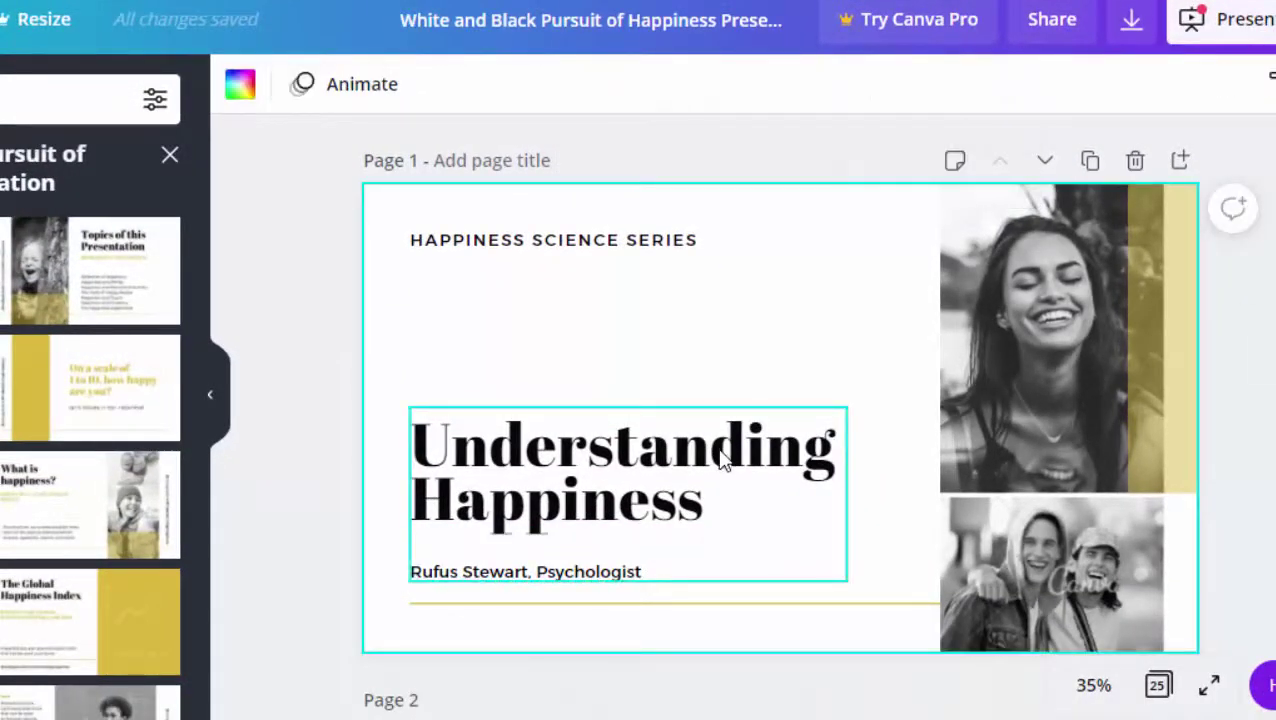
left_click(722, 458)
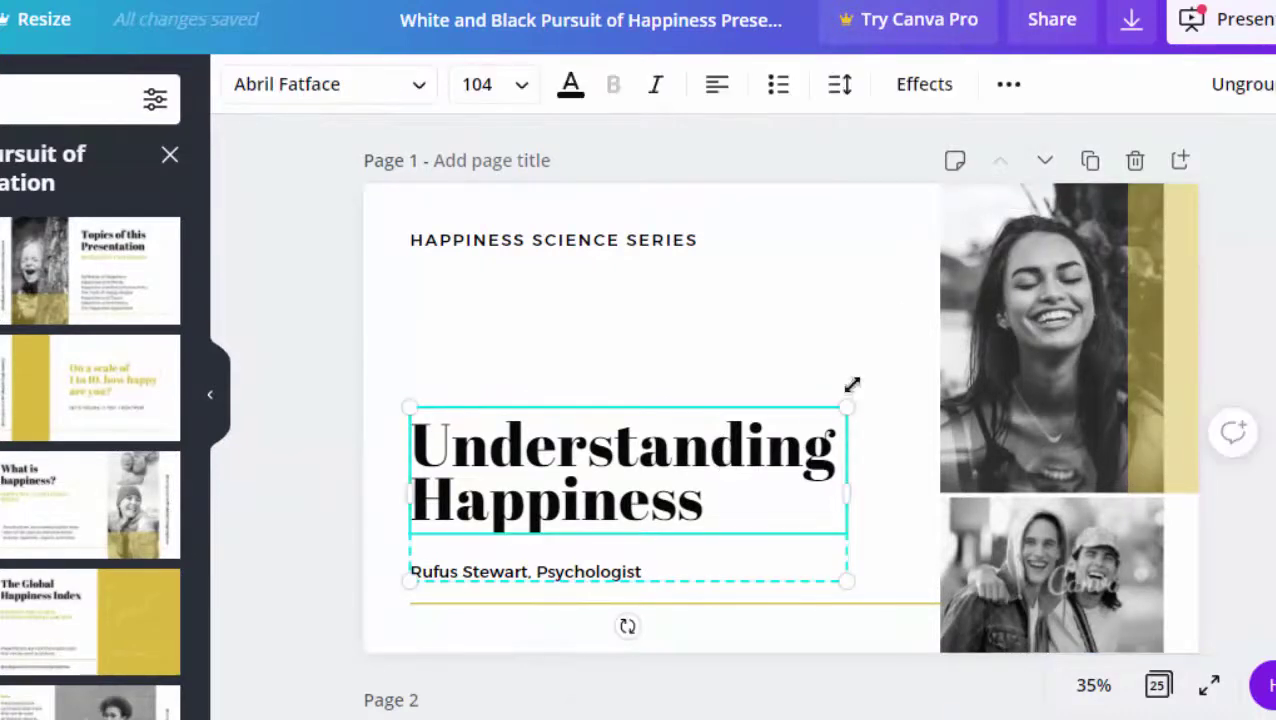
double_click(733, 463)
left_click(718, 515)
left_click_drag(705, 500, 308, 413)
Replace the title with 'How is Happiness Achieved?', correcting the typos and capitalisation.
type("Ho")
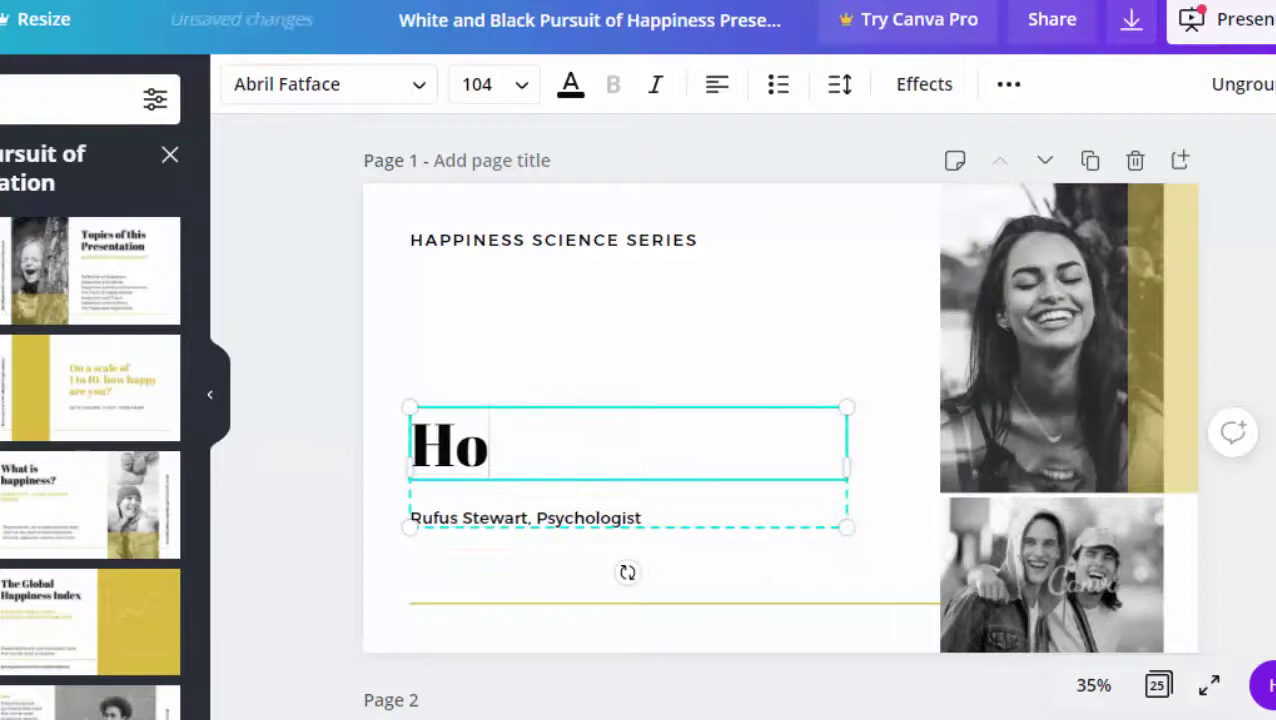
type("w is happi")
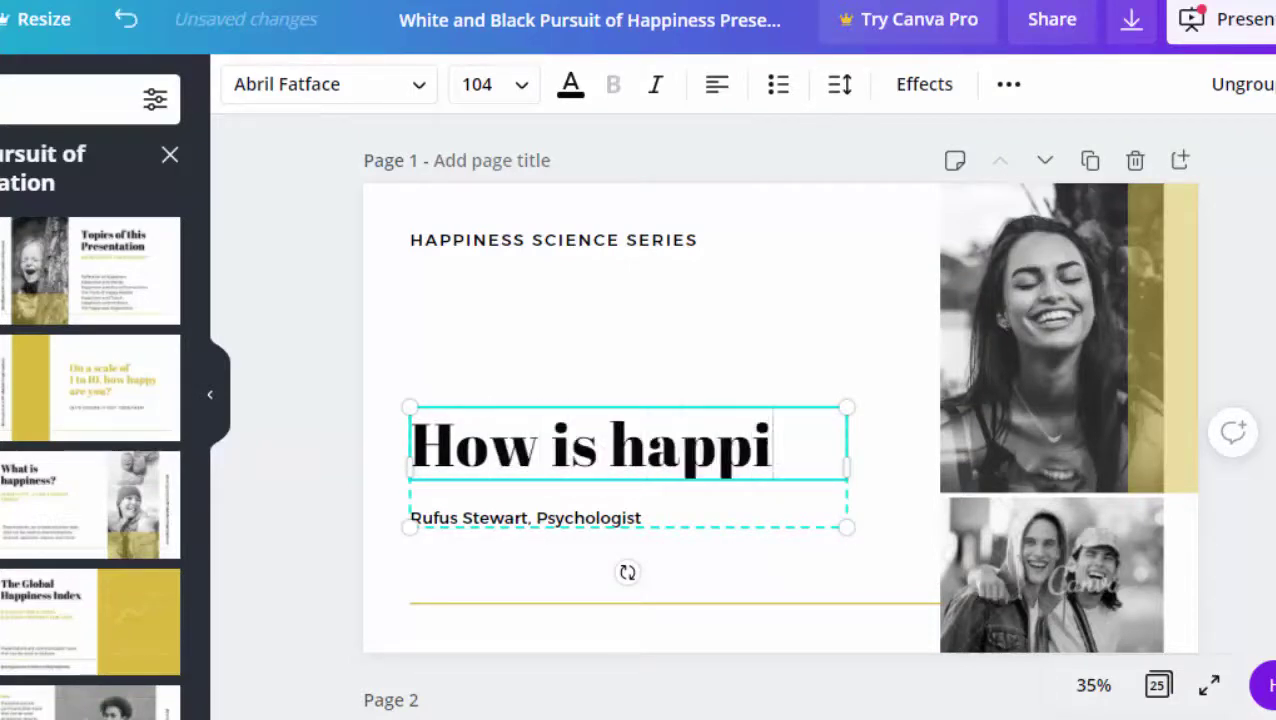
key("BackSpace")
key("BackSpace")
key("BackSpace")
key("BackSpace")
key("BackSpace")
type("Happi")
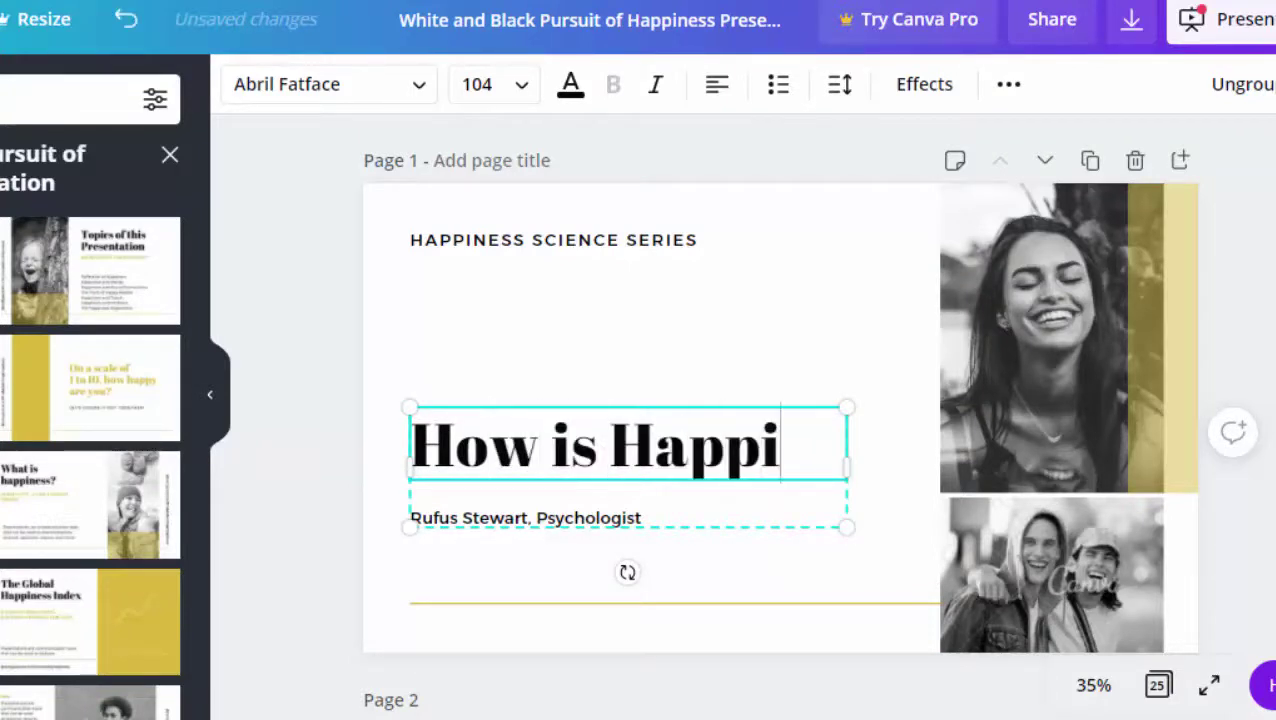
type("ness achievbed")
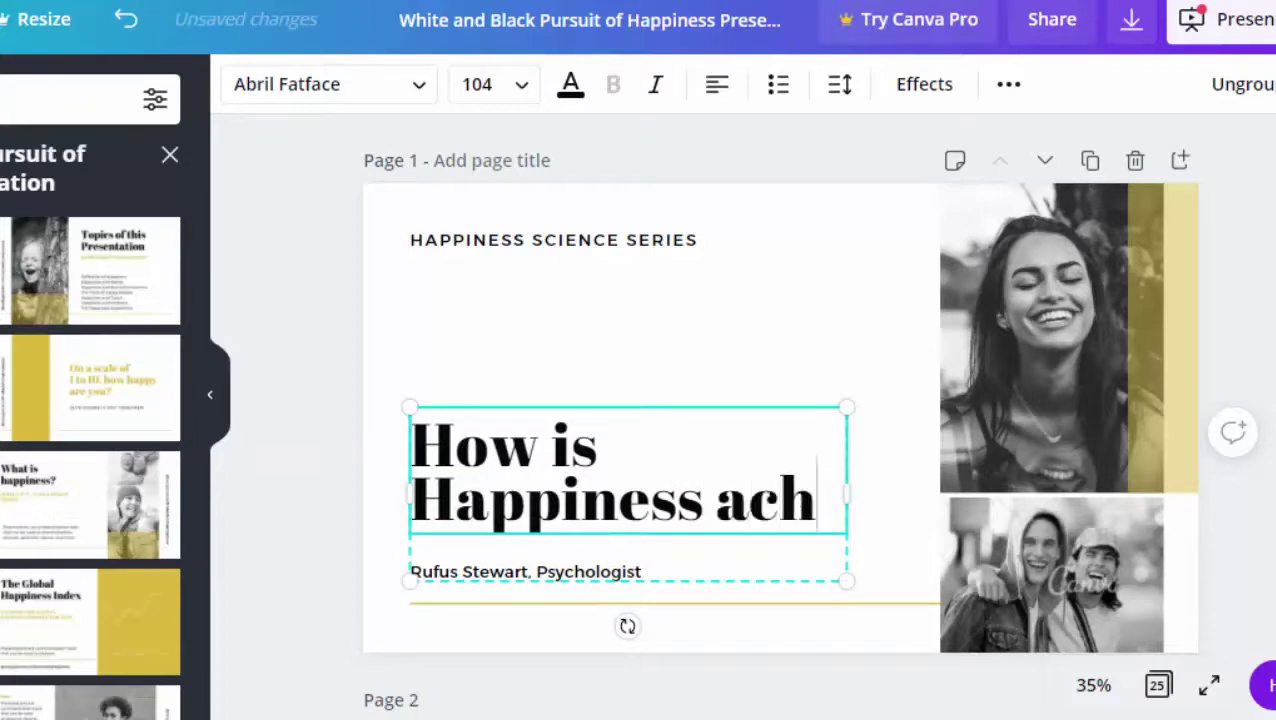
key("BackSpace")
key("BackSpace")
key("BackSpace")
type("ed")
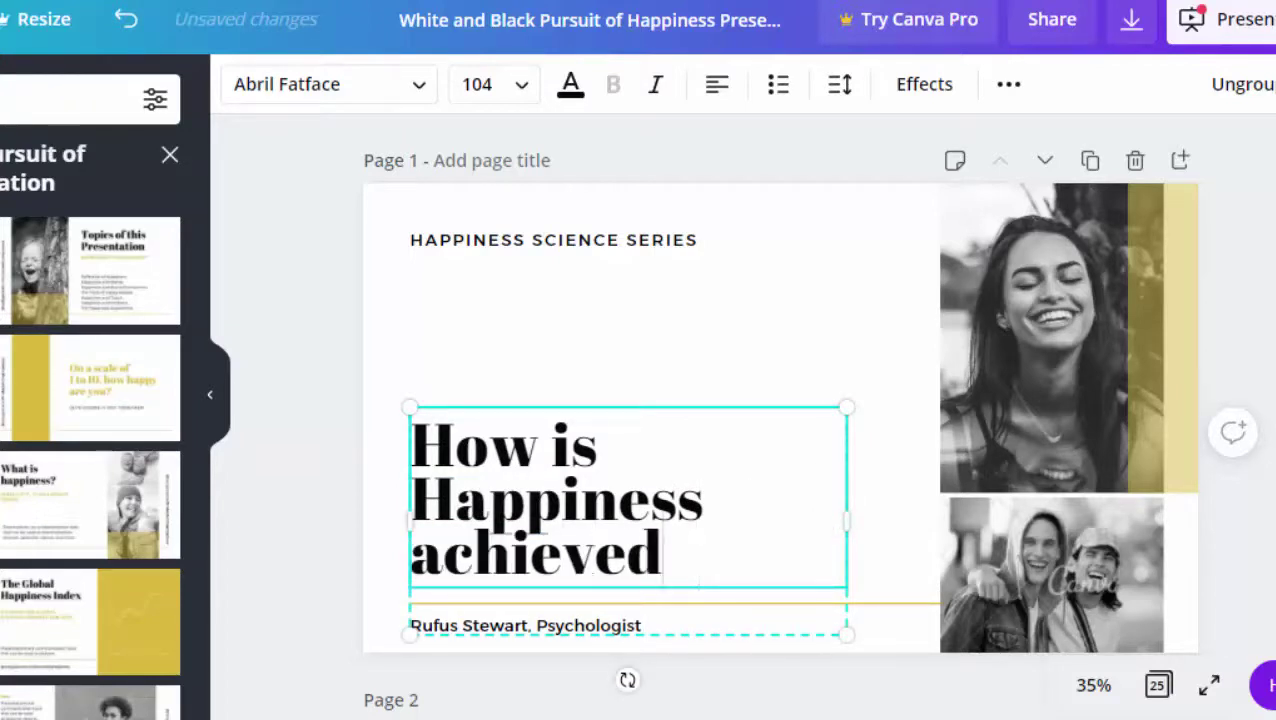
key("Home")
key("Delete")
type("A")
key("End")
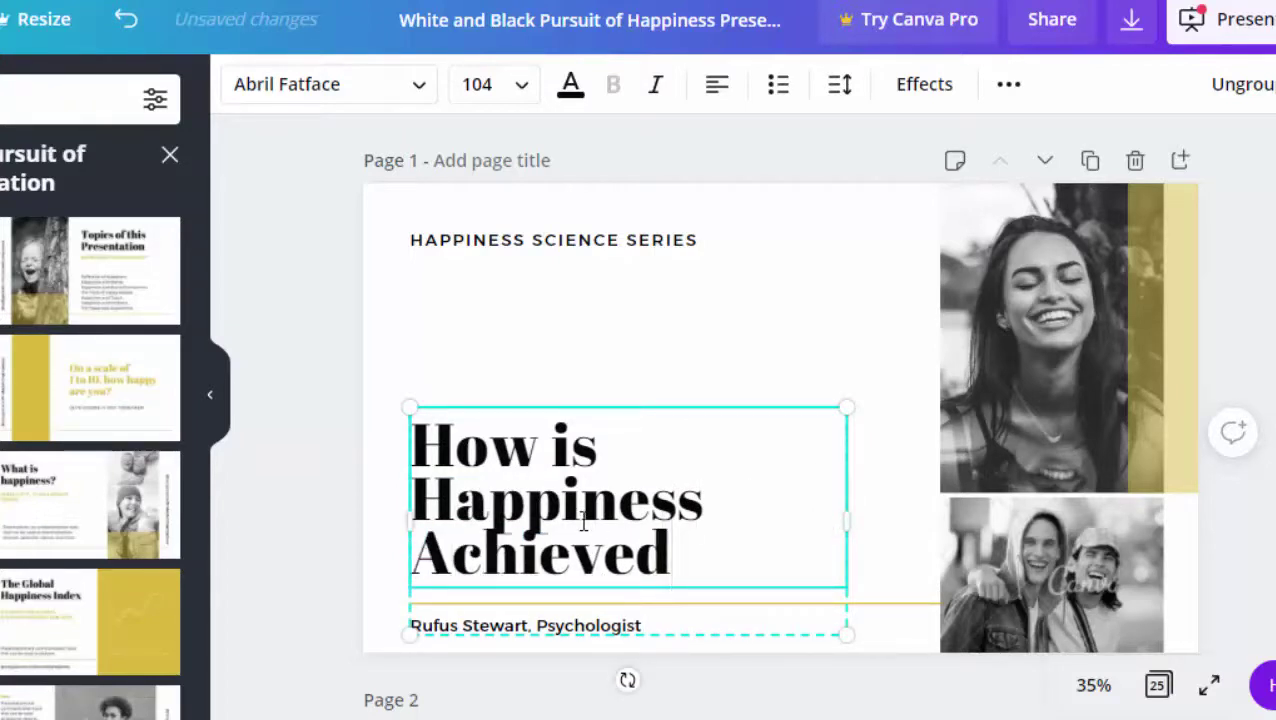
type("?")
left_click(800, 352)
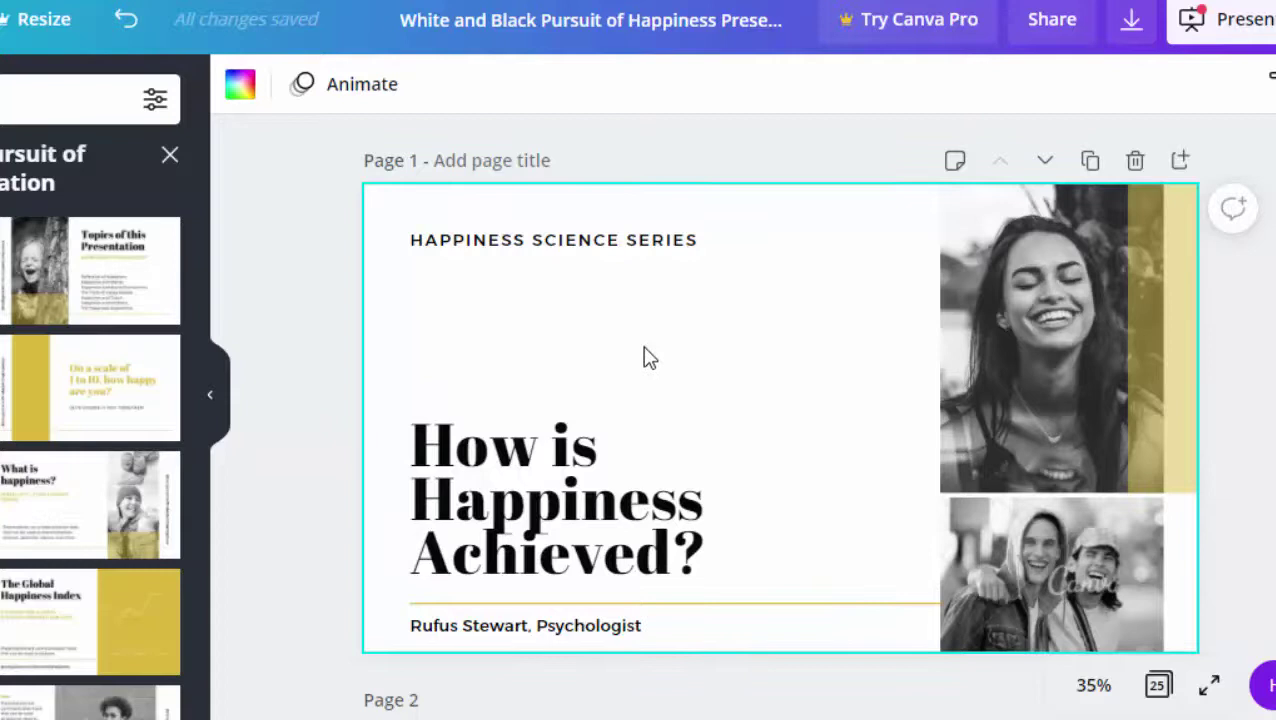
Change the title's font size from 104 to 88 so it wraps onto two lines.
left_click(585, 505)
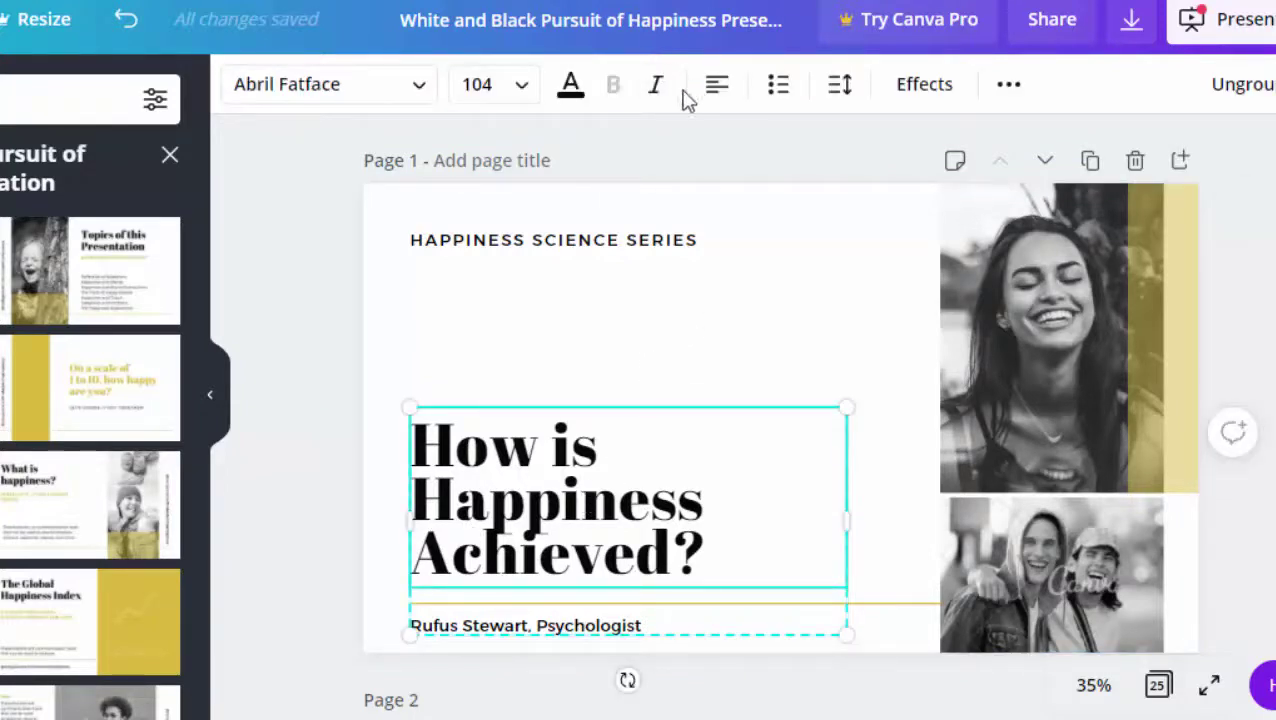
left_click(524, 88)
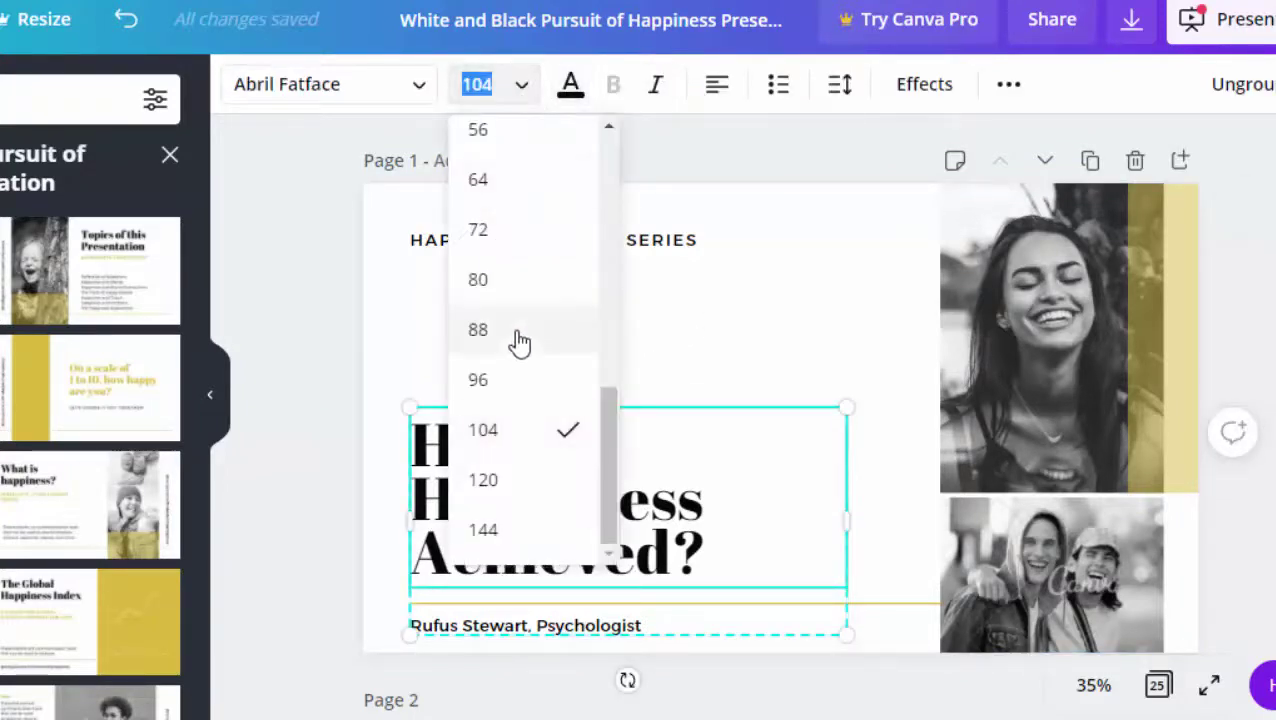
left_click(518, 339)
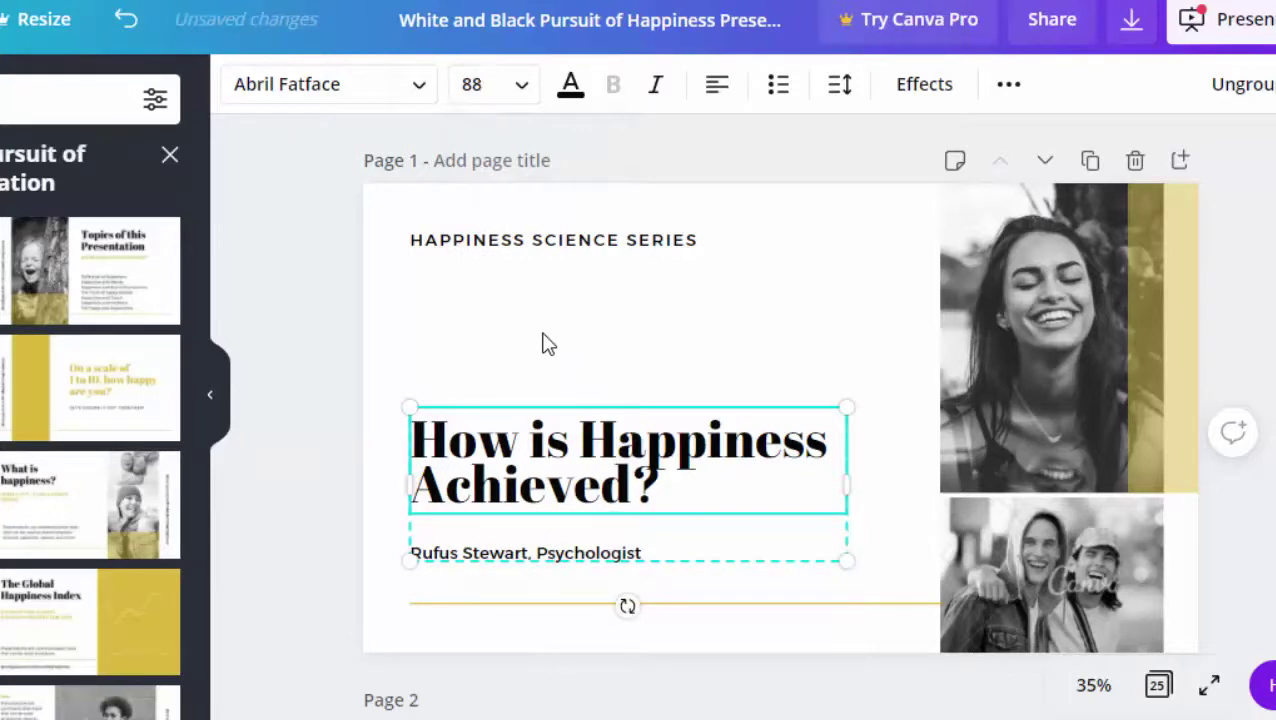